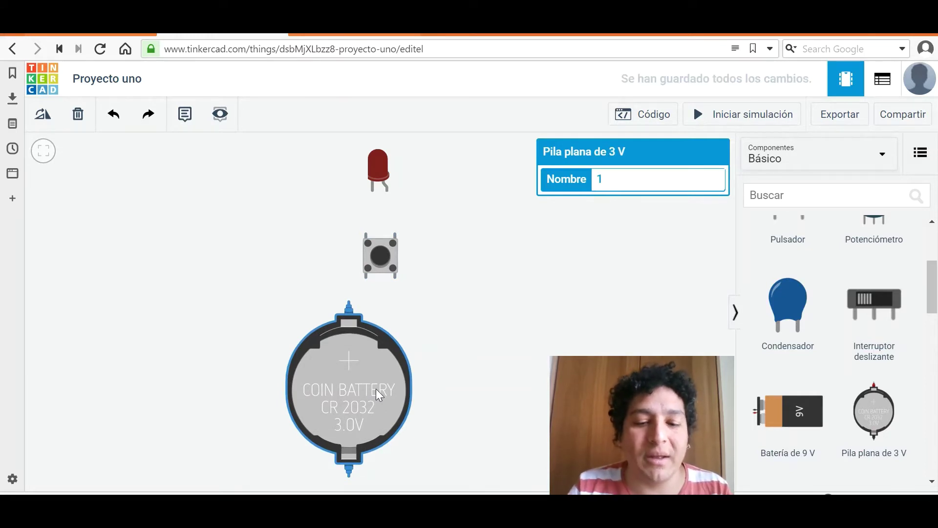
# Rotate the coin battery a quarter turn clockwise and place a resistor between the pushbutton and the battery's positive side.
pyautogui.press('r')
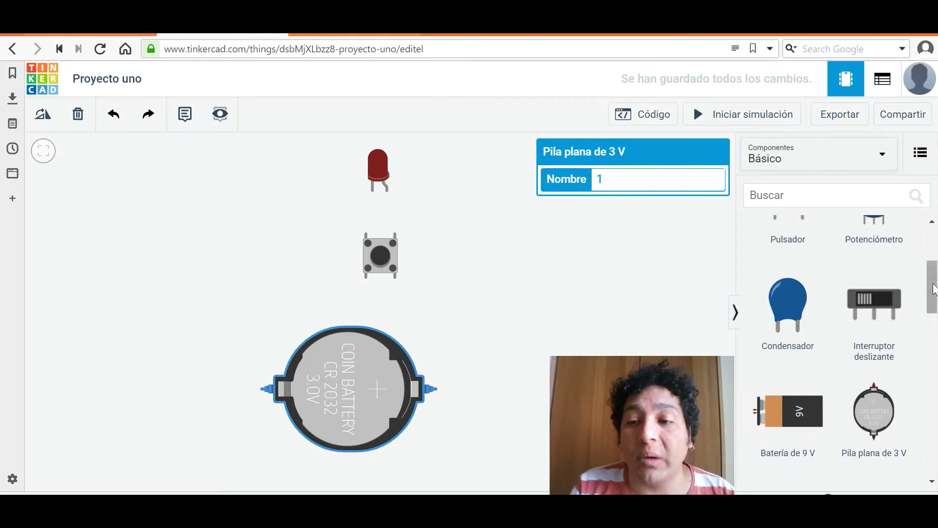
pyautogui.moveTo(930, 282); pyautogui.dragTo(930, 248)
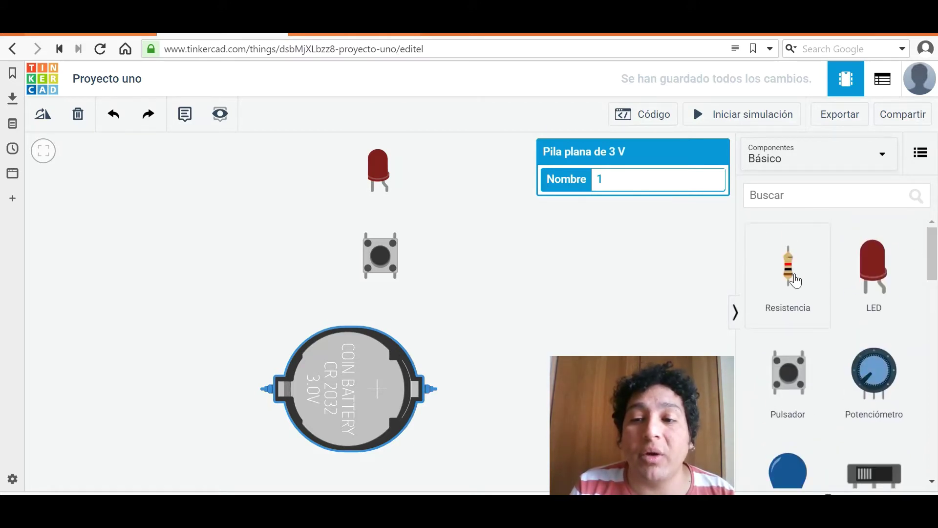
pyautogui.moveTo(789, 274); pyautogui.dragTo(444, 302)
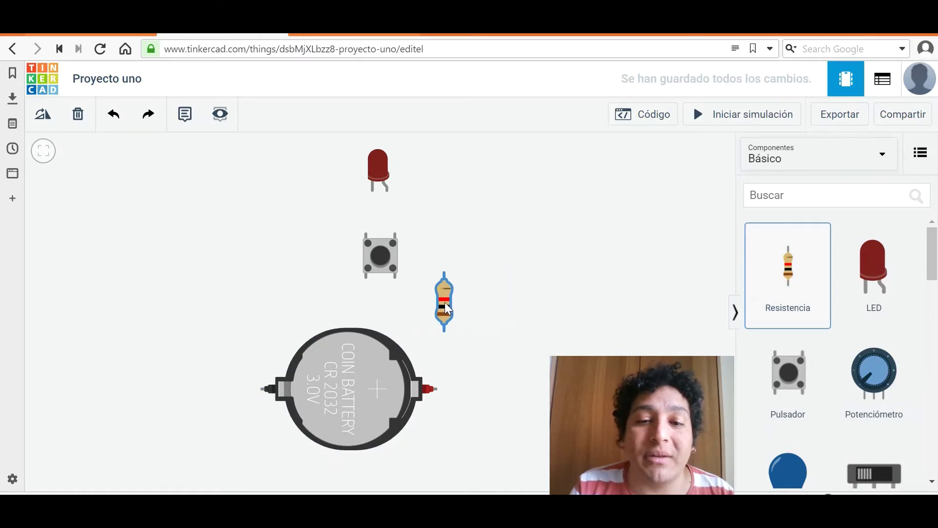
pyautogui.click(501, 238)
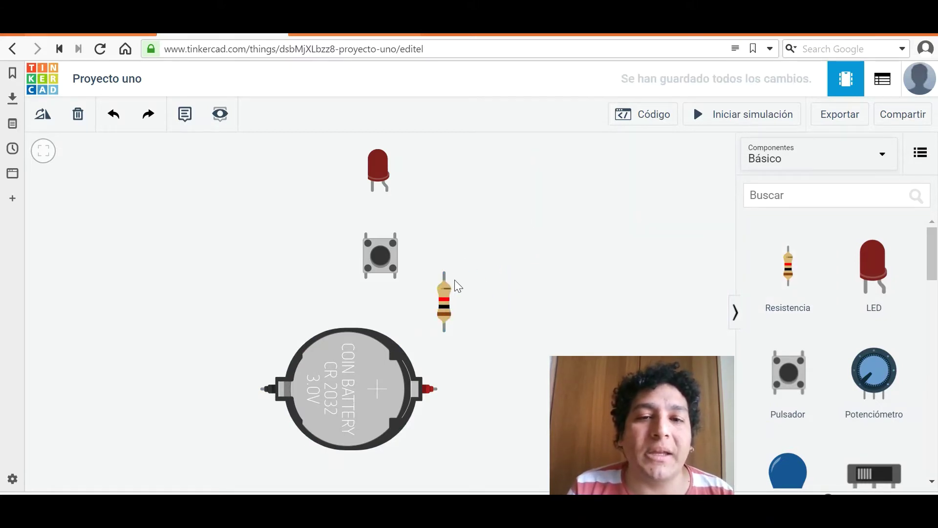
# Set the resistor's resistance to 150 Ω.
pyautogui.click(444, 303)
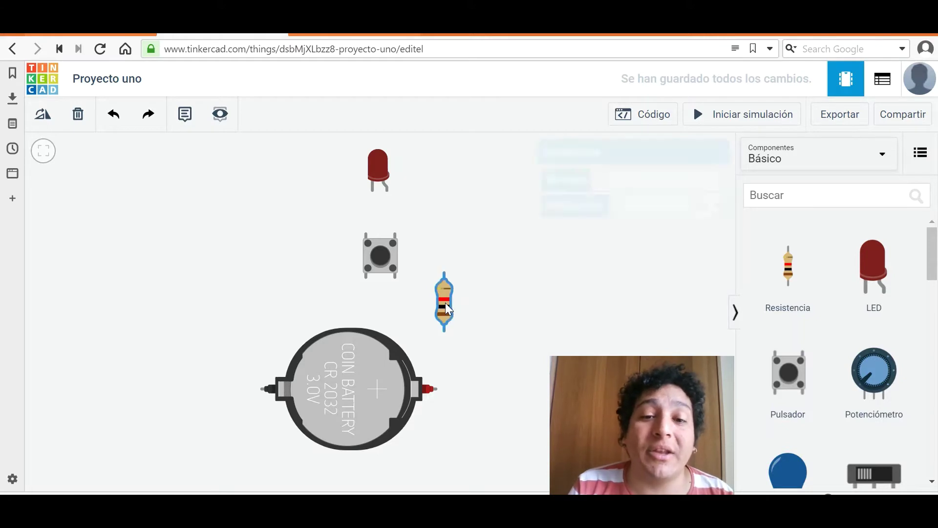
pyautogui.click(718, 209)
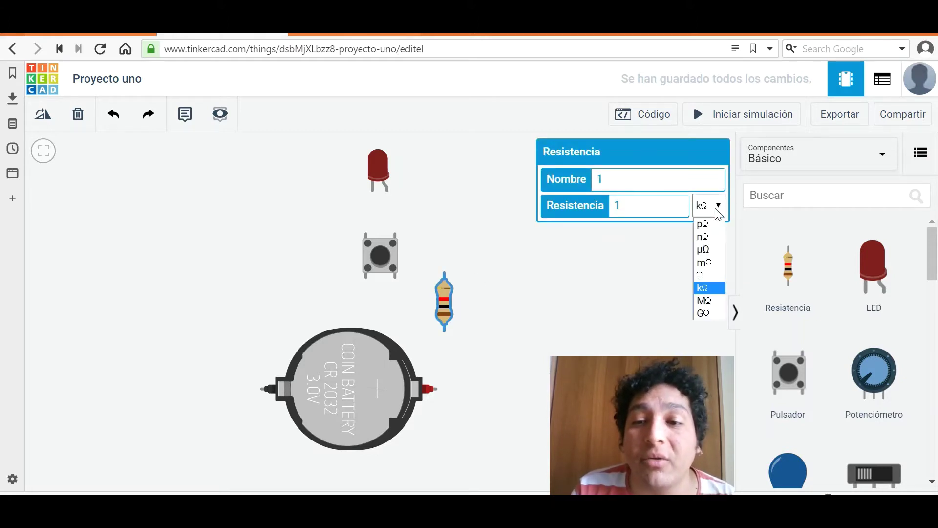
pyautogui.click(707, 277)
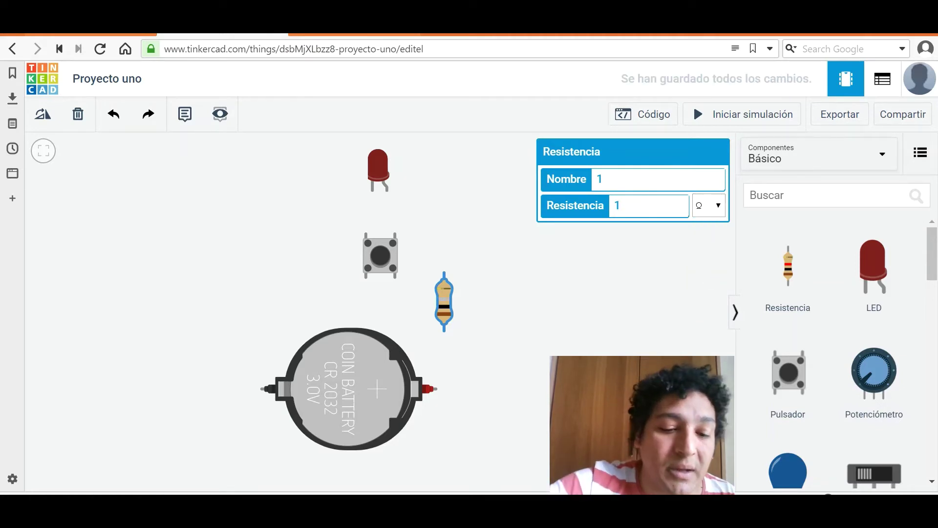
pyautogui.write('50')
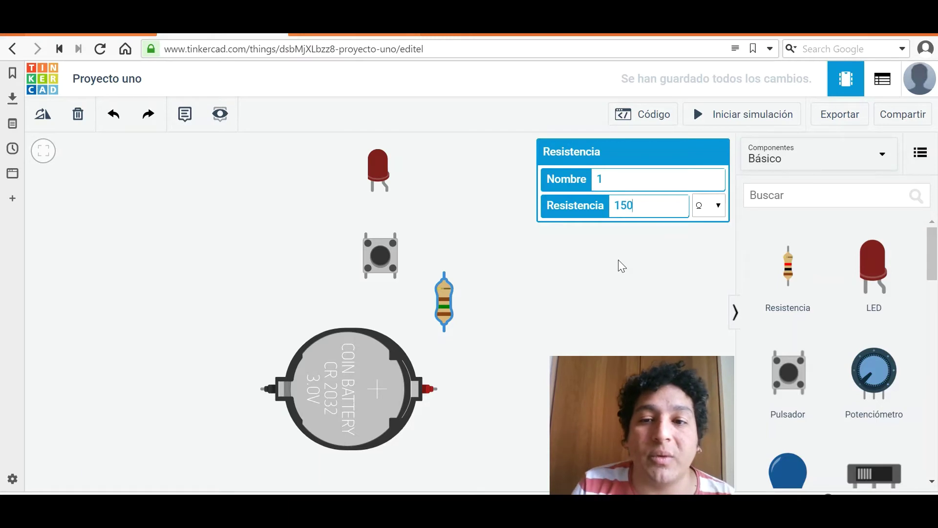
pyautogui.click(587, 273)
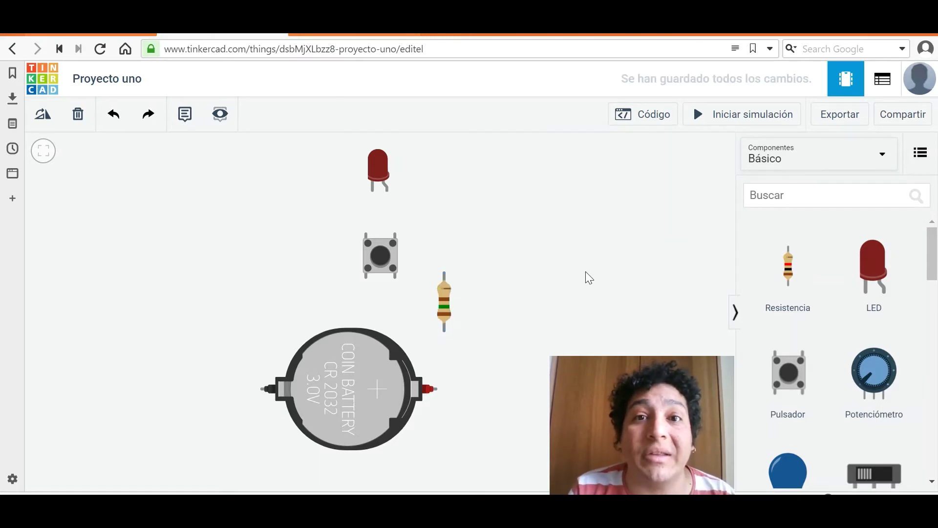
# Wire the battery's positive terminal through the resistor to the pushbutton's lower-right terminal, and shift the resistor slightly down.
pyautogui.click(381, 256)
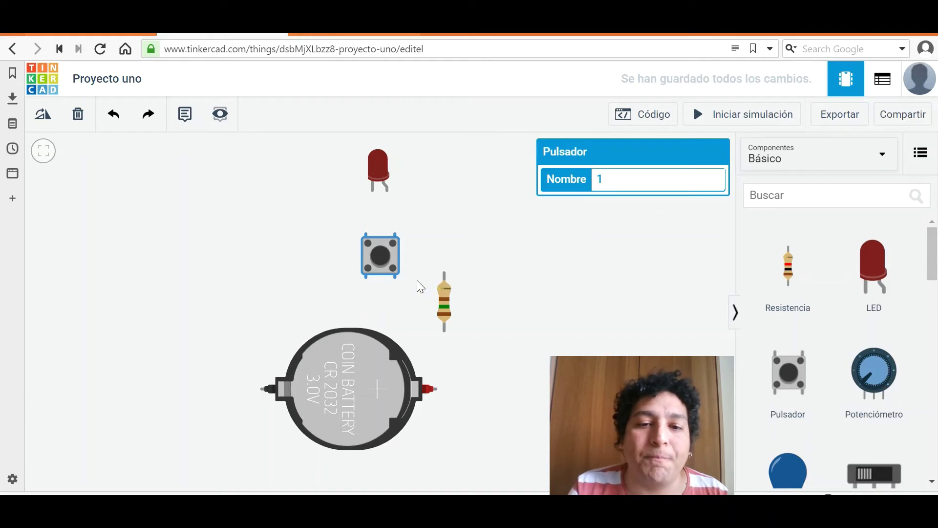
pyautogui.click(437, 390)
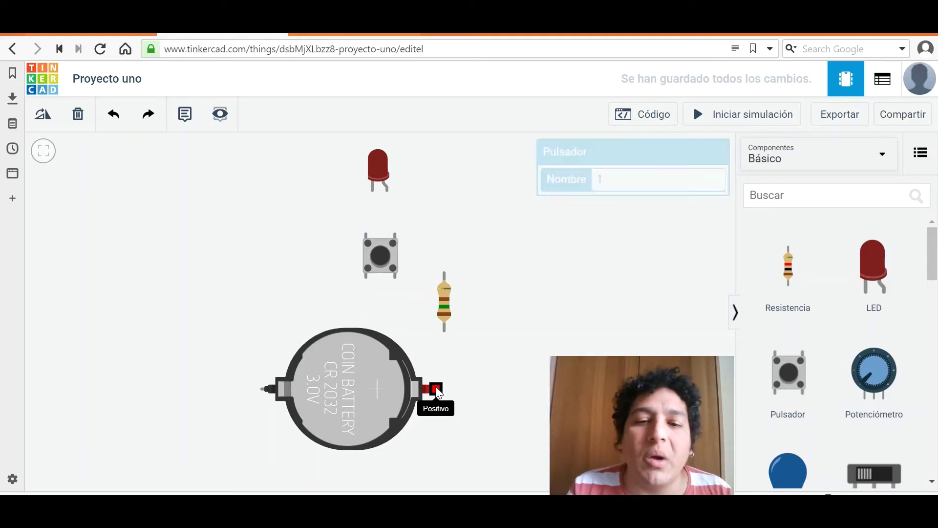
pyautogui.click(444, 331)
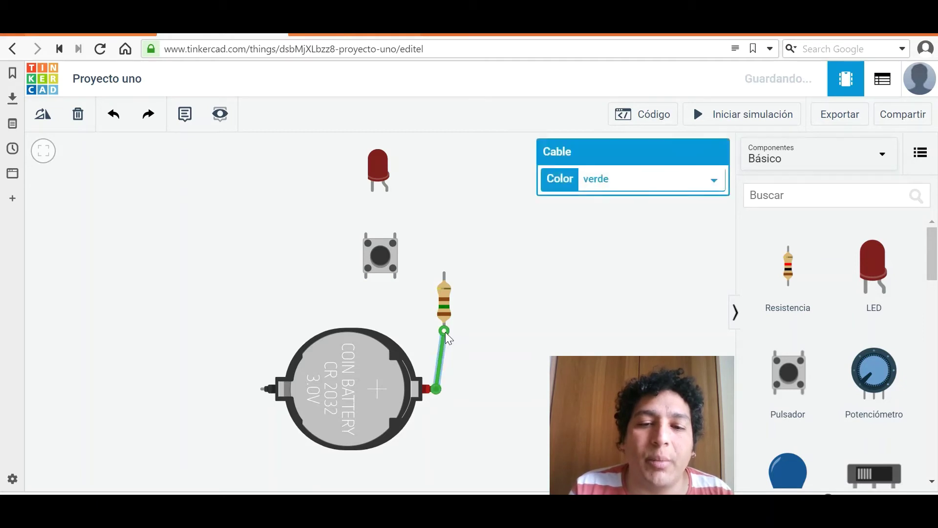
pyautogui.click(443, 274)
pyautogui.click(399, 277)
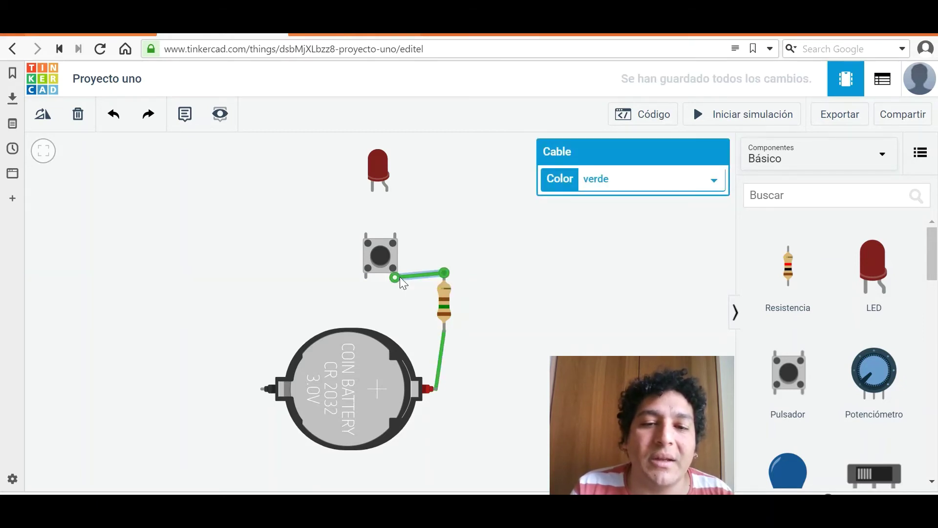
pyautogui.moveTo(443, 304); pyautogui.dragTo(449, 329)
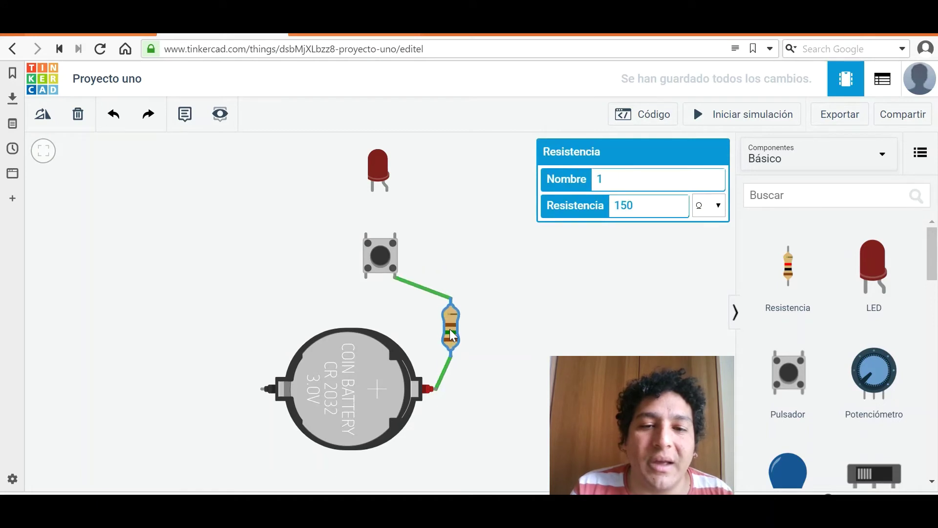
# Wire the pushbutton's Terminal 2b to the LED's anode and the LED's cathode to Terminal 1b.
pyautogui.click(394, 233)
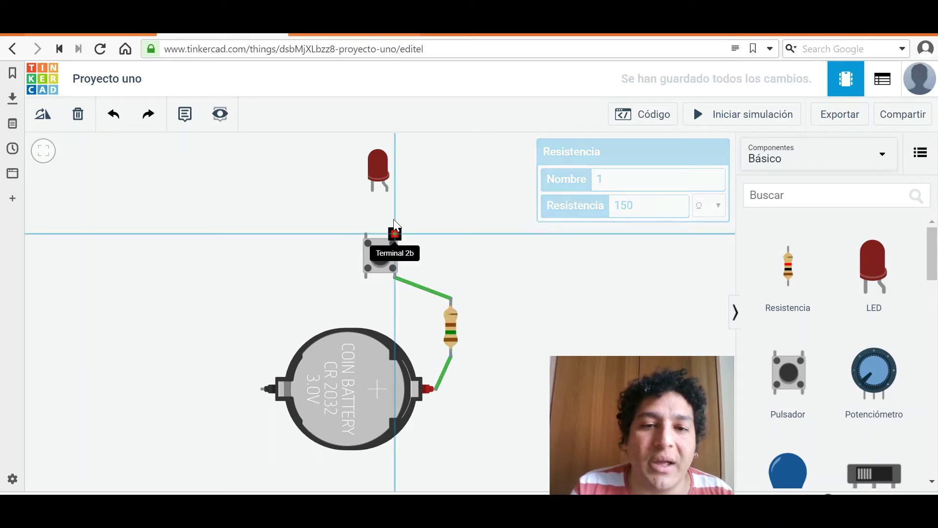
pyautogui.click(388, 190)
pyautogui.click(373, 189)
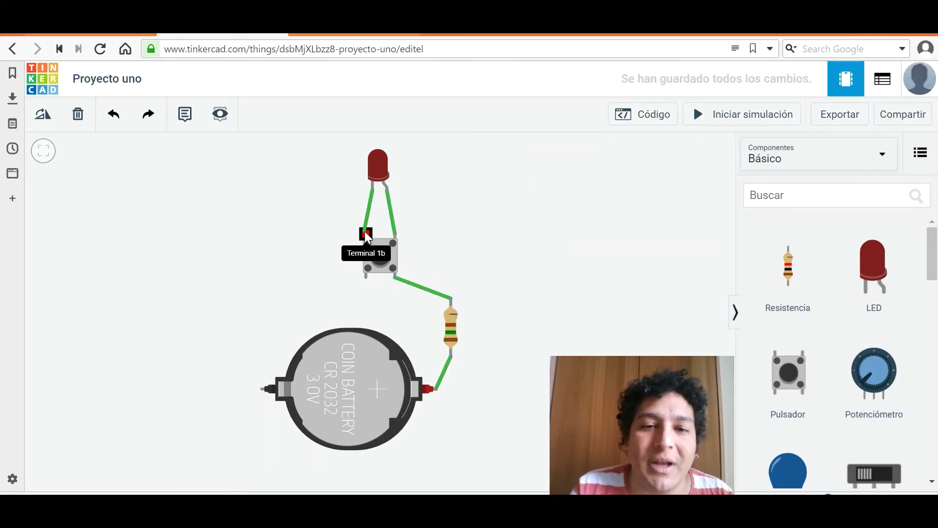
pyautogui.click(367, 235)
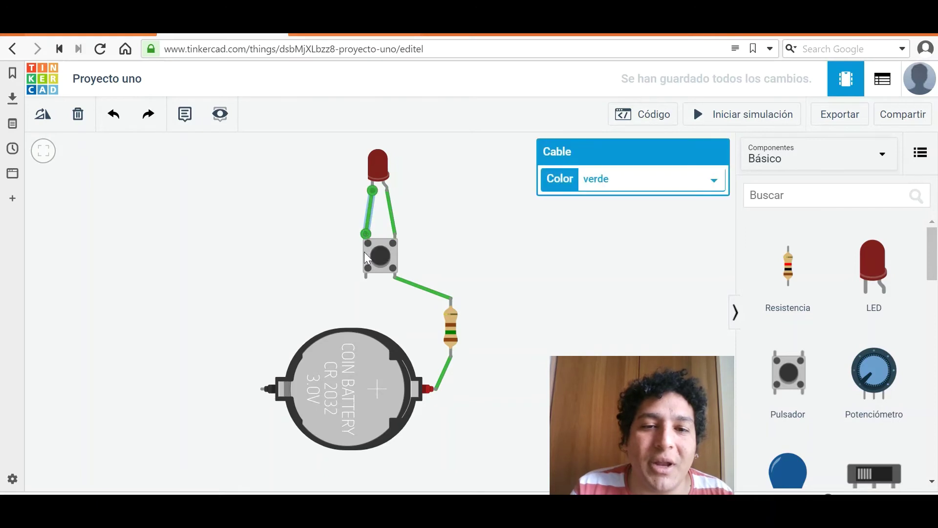
# Wire the pushbutton's lower-left terminal to the battery's negative terminal and color that wire black (negro).
pyautogui.click(364, 277)
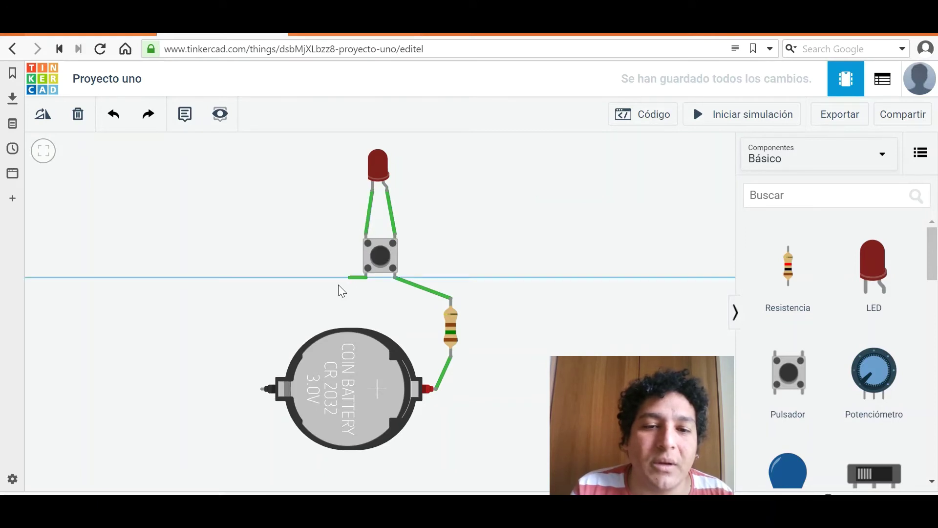
pyautogui.click(262, 388)
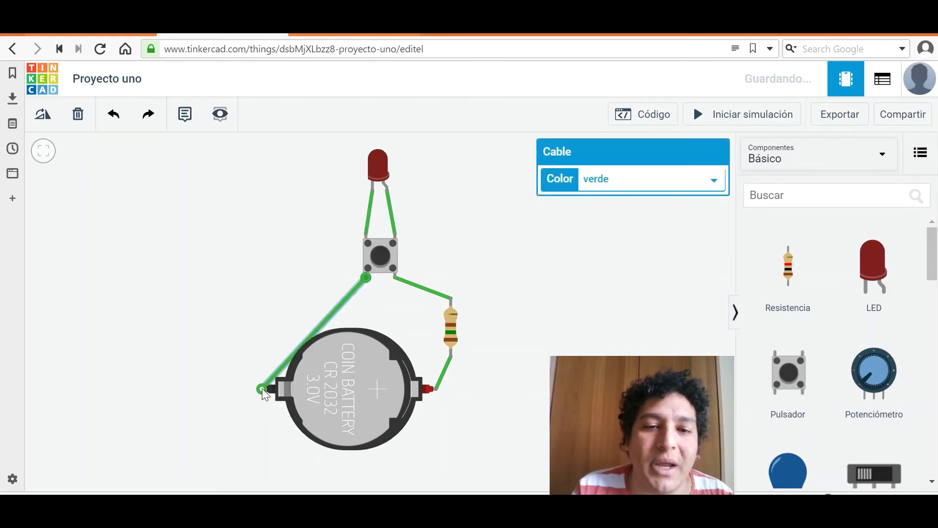
pyautogui.click(715, 178)
pyautogui.click(611, 200)
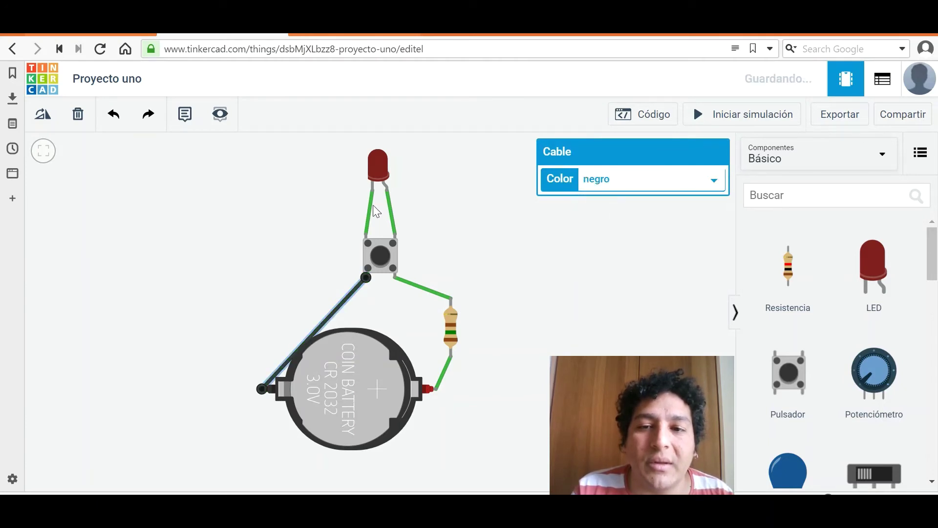
# Color the wire between the LED's cathode and the pushbutton black (negro).
pyautogui.click(370, 225)
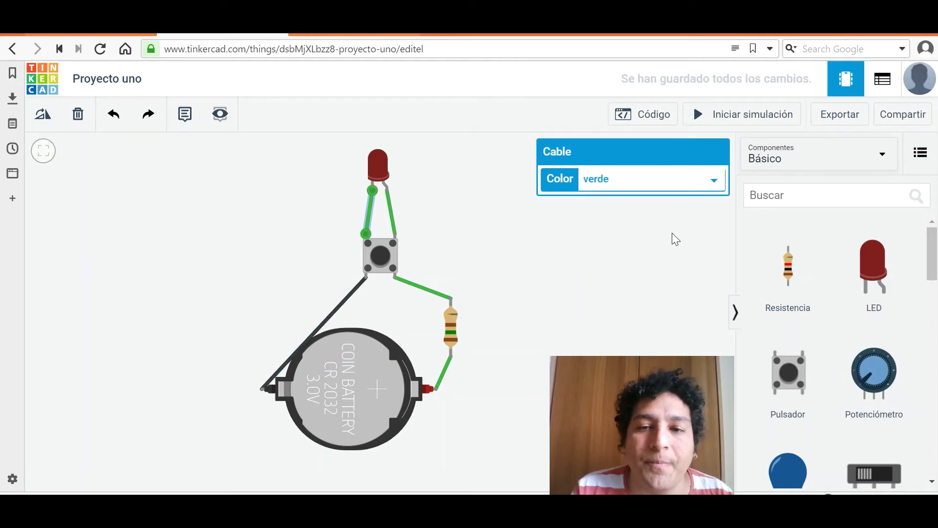
pyautogui.click(712, 183)
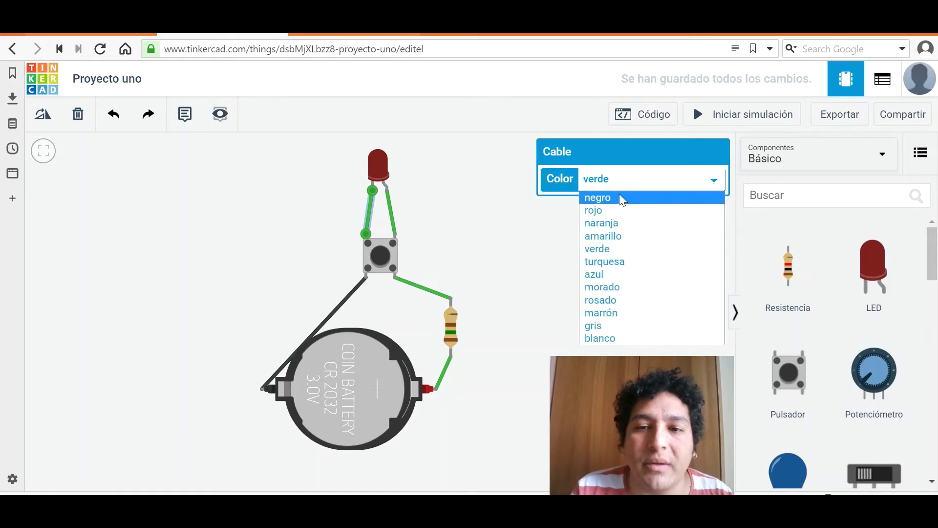
pyautogui.click(619, 194)
# Color the three positive-side wires red (rojo): LED anode to pushbutton, pushbutton to resistor, and resistor to battery.
pyautogui.click(390, 213)
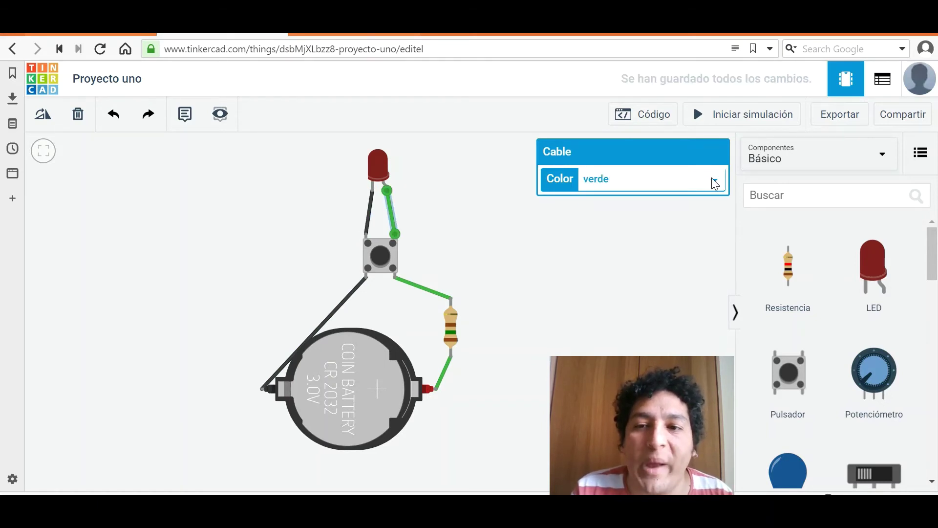
pyautogui.click(712, 178)
pyautogui.click(652, 211)
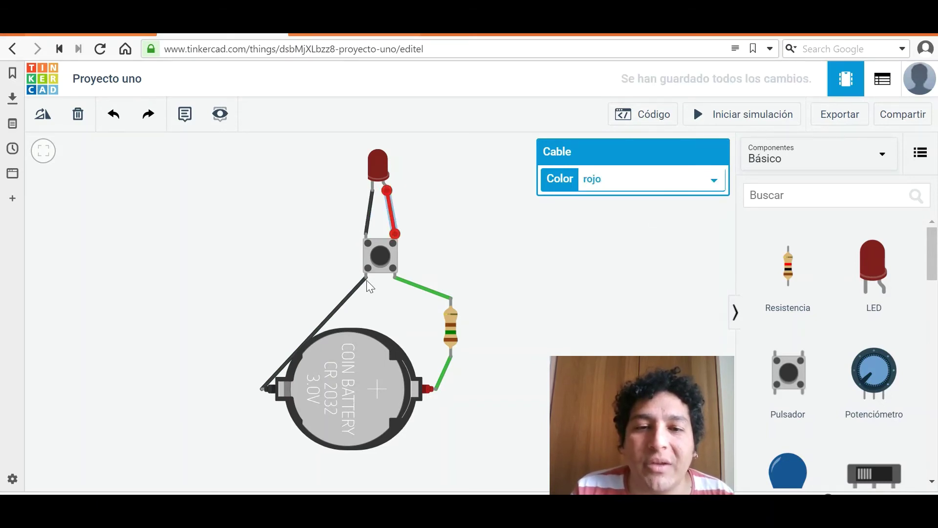
pyautogui.click(423, 289)
pyautogui.click(716, 182)
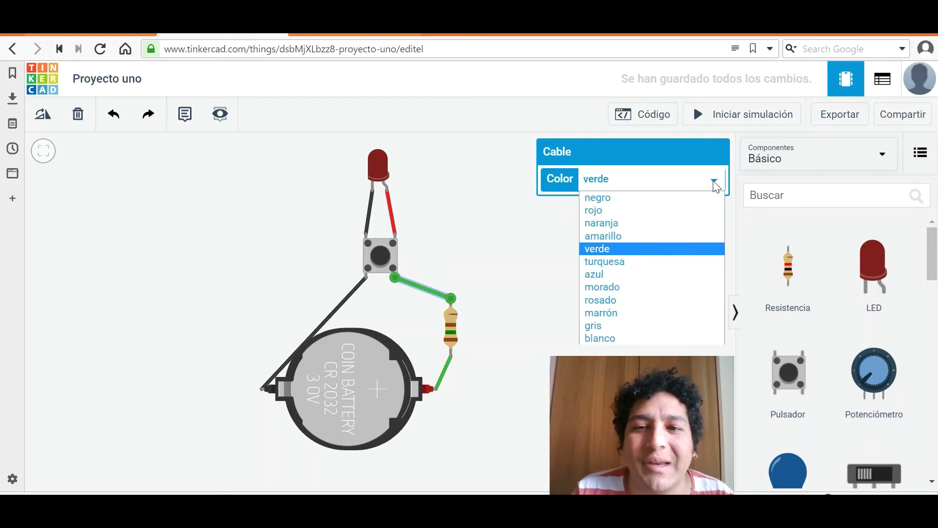
pyautogui.click(597, 215)
pyautogui.click(447, 364)
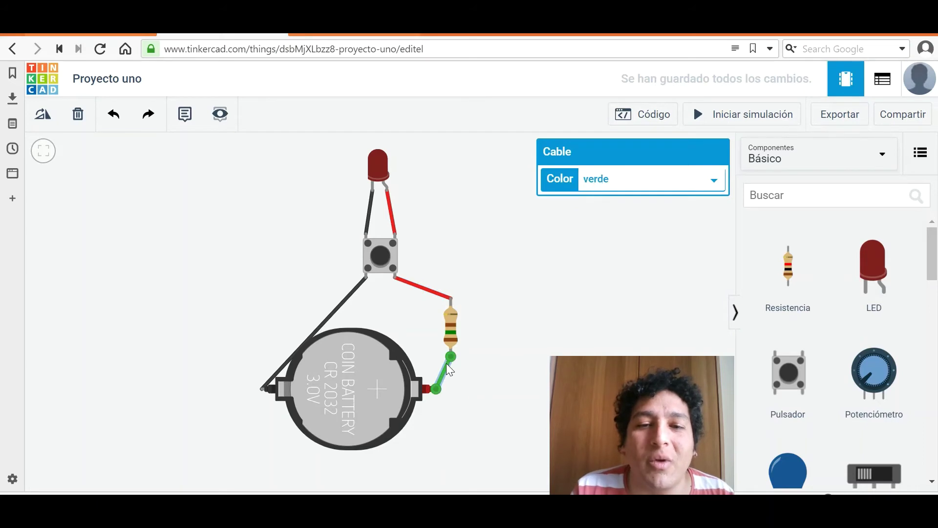
pyautogui.click(711, 182)
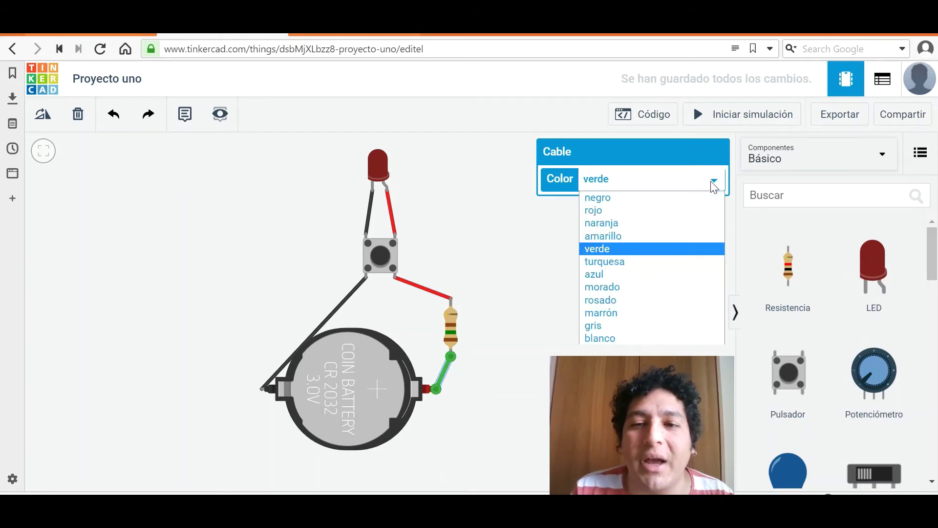
pyautogui.click(600, 206)
pyautogui.click(550, 253)
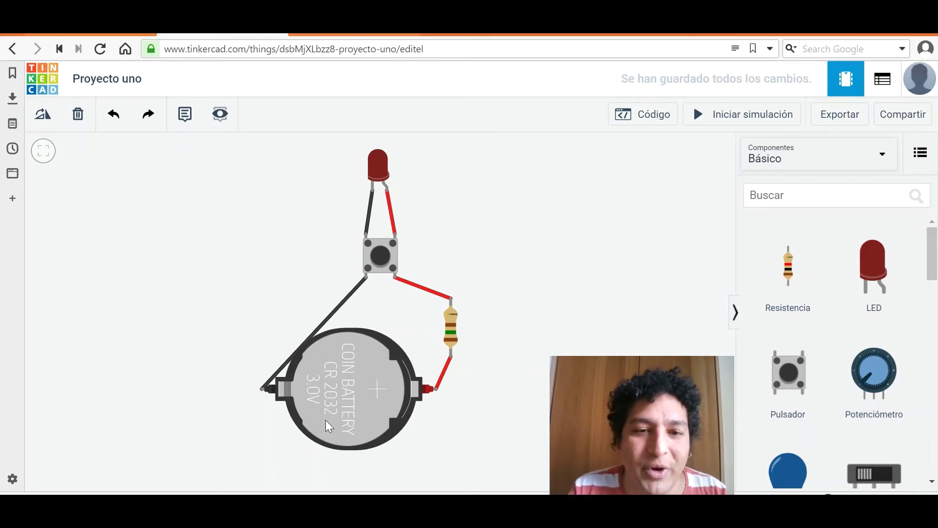
# Move the coin battery slightly down and to the right beneath the pushbutton, and start the circuit simulation.
pyautogui.moveTo(351, 407); pyautogui.dragTo(371, 430)
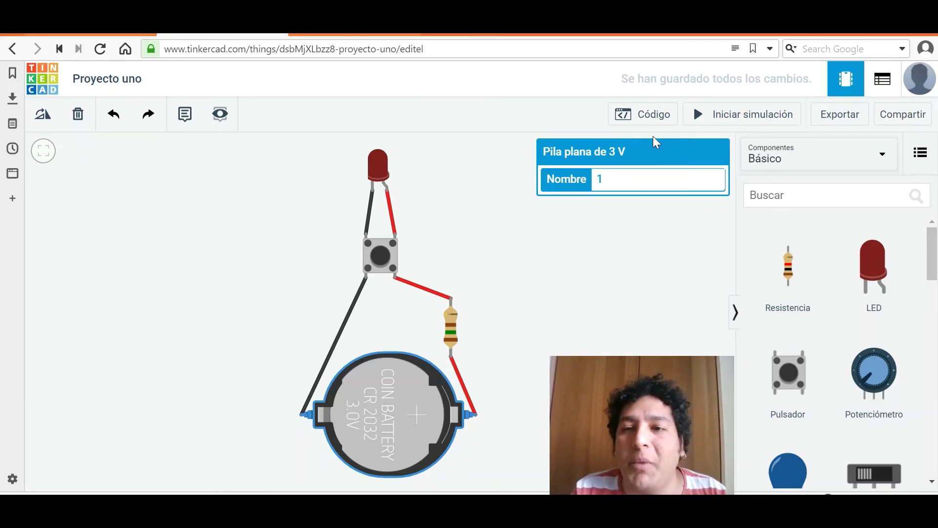
pyautogui.click(726, 119)
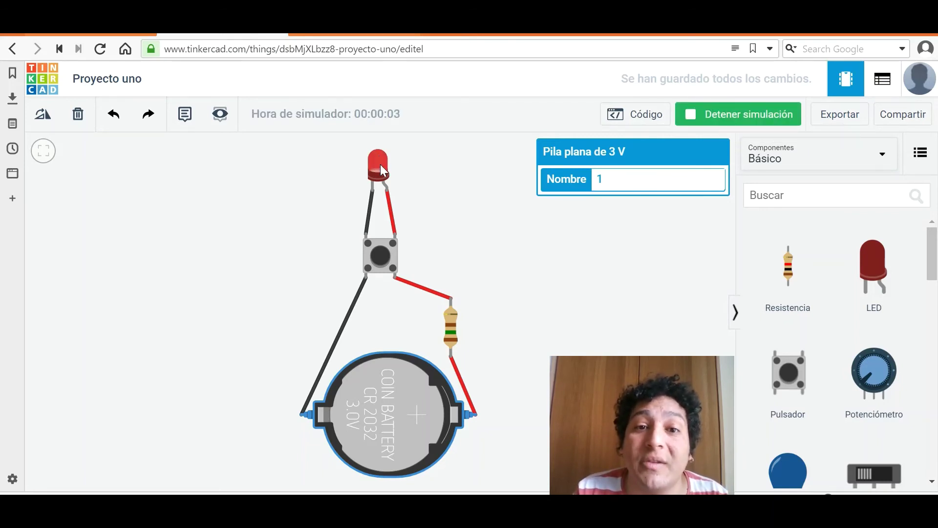
# Operate the pushbutton repeatedly in the running simulation to test how the LED responds.
pyautogui.moveTo(381, 265); pyautogui.dragTo(381, 257)
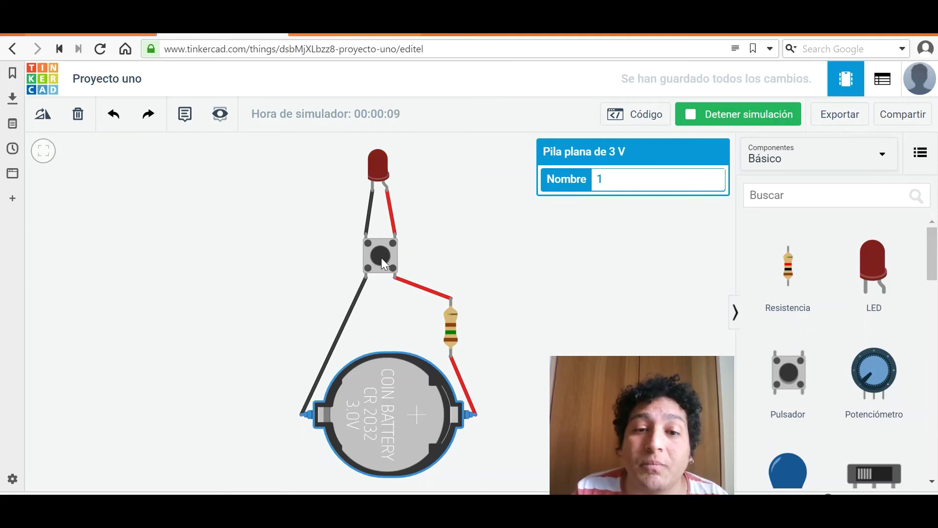
pyautogui.click(381, 257)
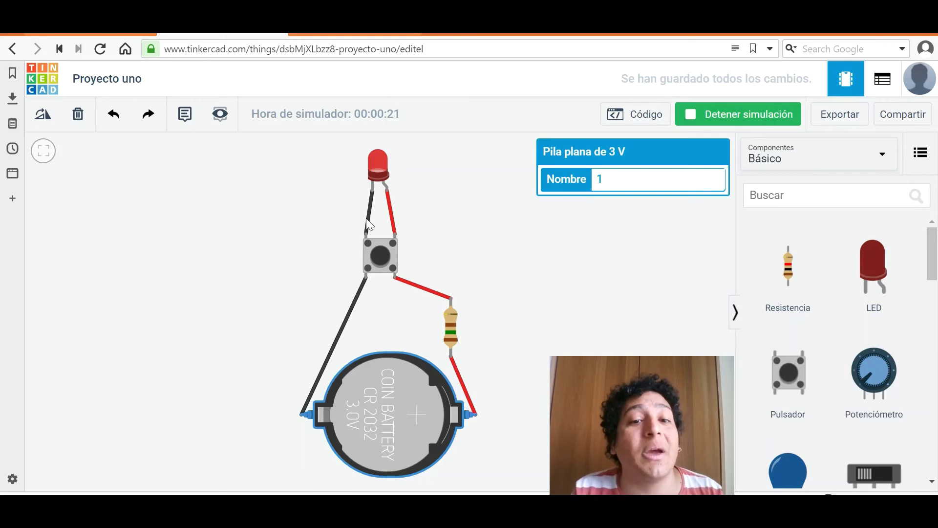
pyautogui.click(380, 259)
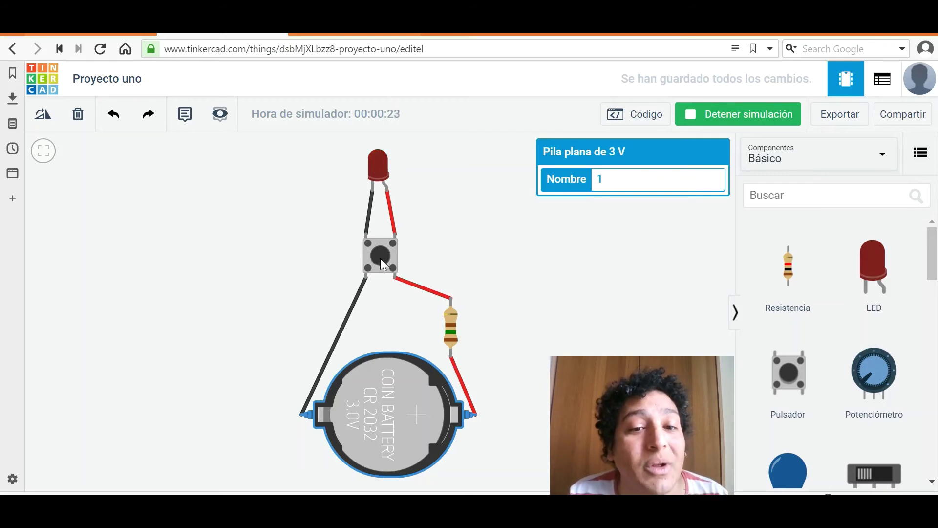
pyautogui.click(381, 259)
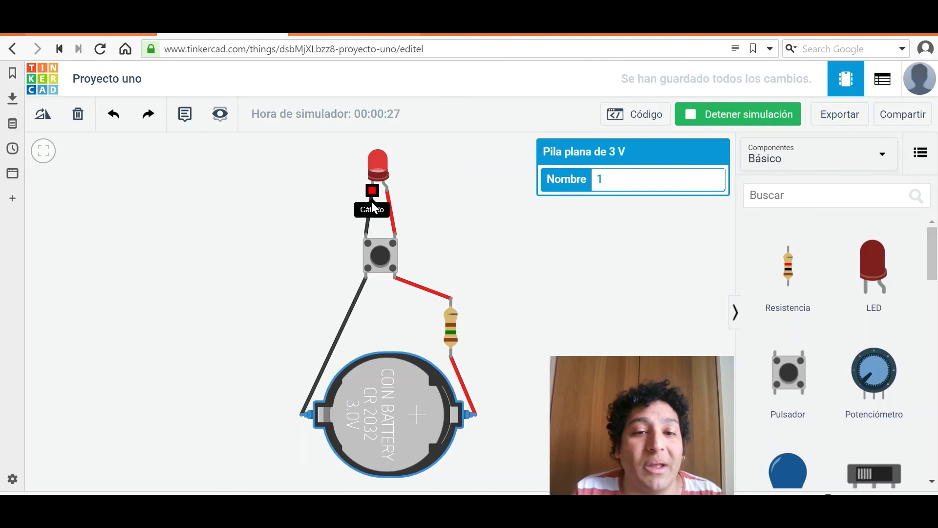
pyautogui.click(382, 259)
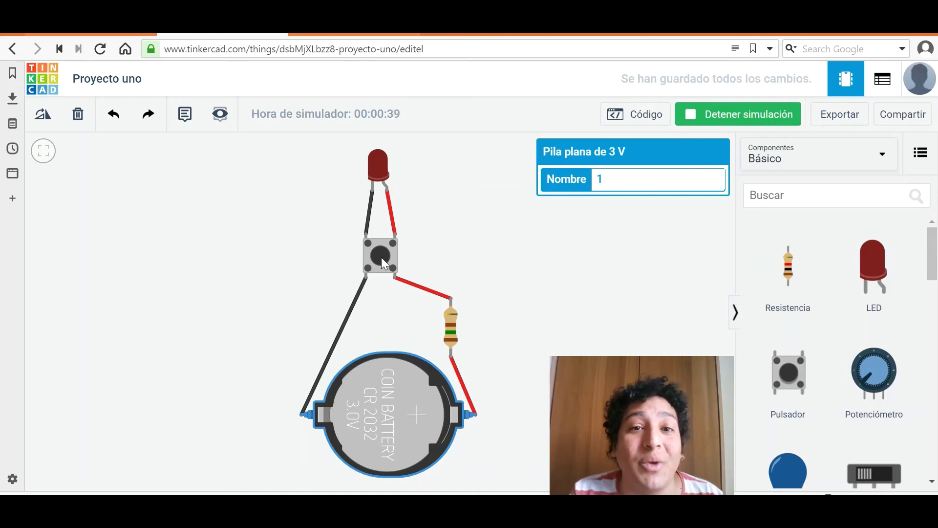
pyautogui.click(383, 263)
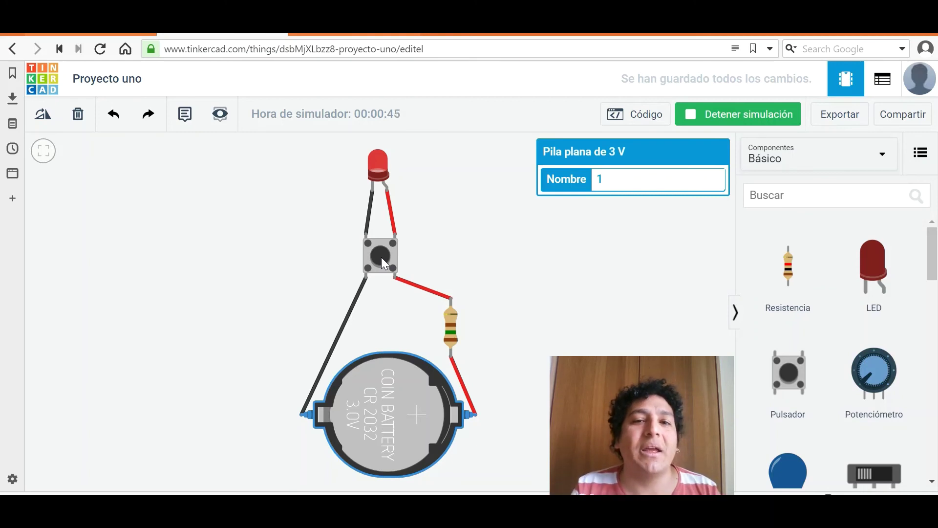
pyautogui.moveTo(383, 264); pyautogui.dragTo(383, 264)
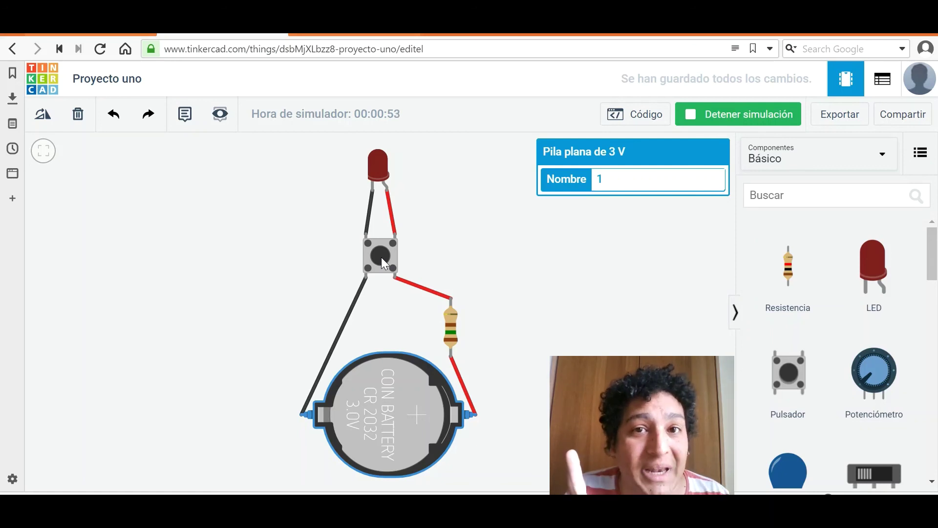
pyautogui.click(381, 256)
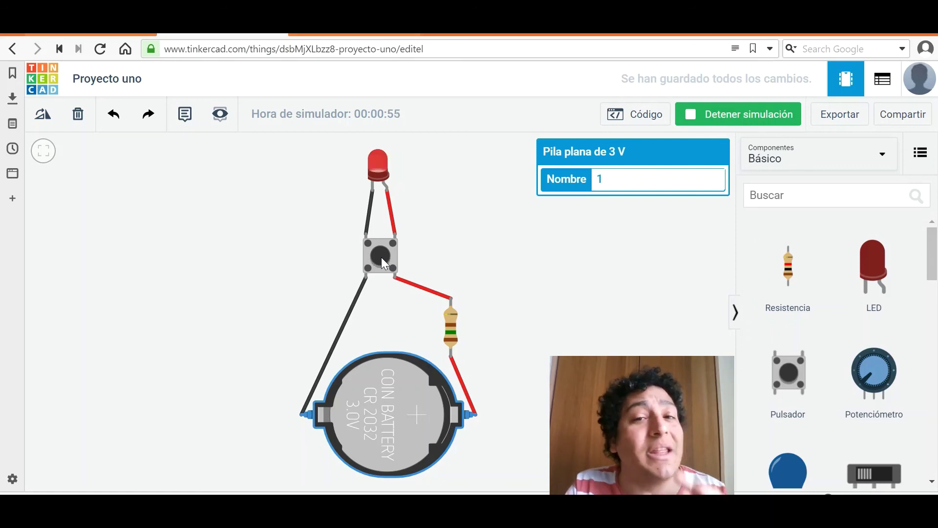